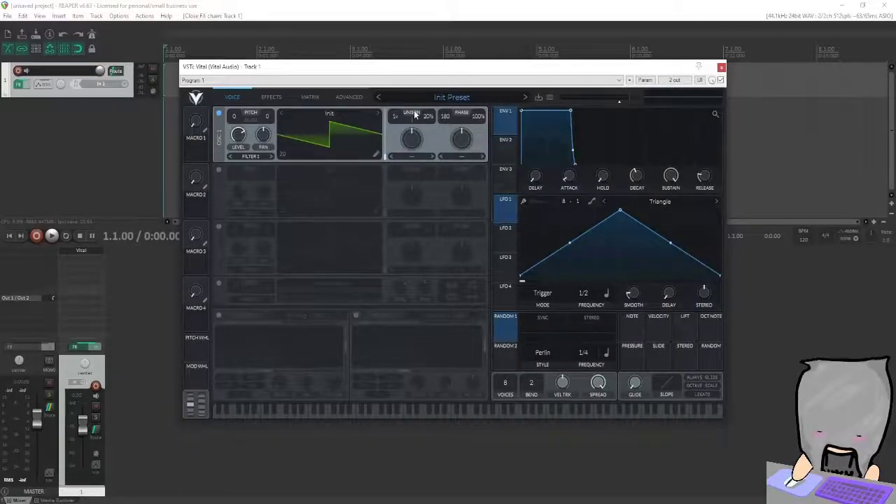
Load the Brown Noise waveform in Vital's oscillator 1 and move the plugin window clear of the track's timeline.
{"action": "left_click", "coordinate": [379, 113]}
{"action": "left_click", "coordinate": [379, 113]}
{"action": "left_click_drag", "start_coordinate": [434, 66], "coordinate": [577, 118]}
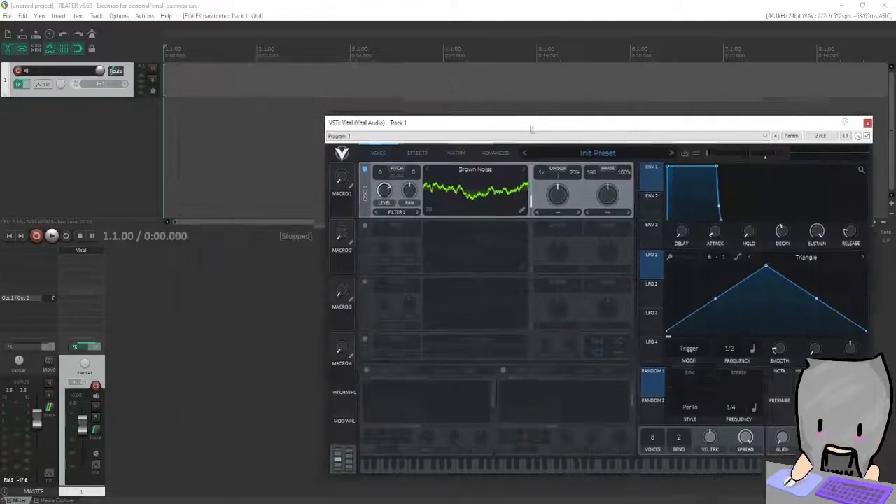
Create a one-bar MIDI item at the start of track 1, add a note lasting about half a bar, and start playback.
{"action": "left_click_drag", "start_coordinate": [168, 91], "coordinate": [250, 91]}
{"action": "double_click", "coordinate": [250, 91]}
{"action": "left_click_drag", "start_coordinate": [68, 118], "coordinate": [210, 114]}
{"action": "key", "text": "Escape"}
{"action": "key", "text": "space"}
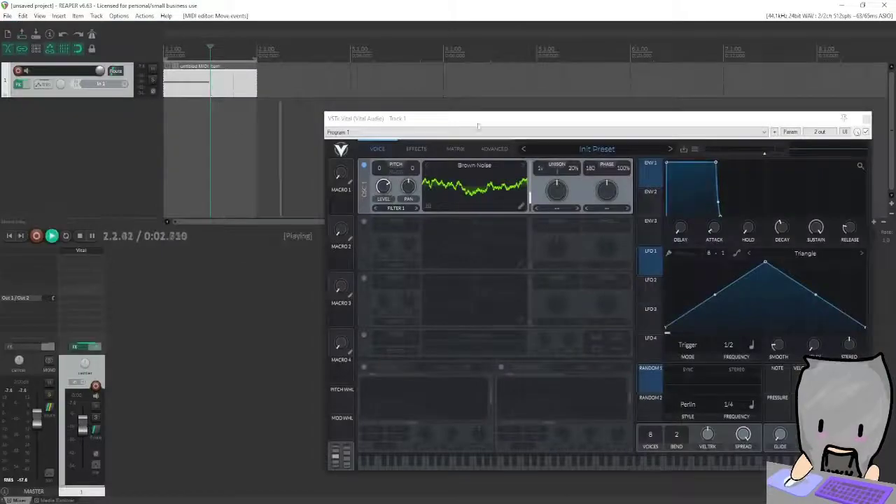
Move LFO 1's triangle peak close to the start for a quick rise and long fall, with oscillator 1 transposed to -24.
{"action": "left_click_drag", "start_coordinate": [649, 125], "coordinate": [523, 87]}
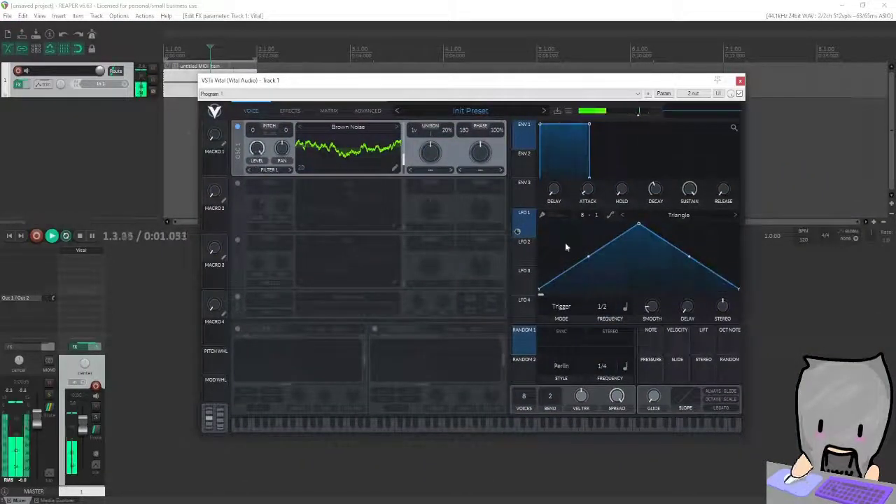
{"action": "left_click_drag", "start_coordinate": [639, 224], "coordinate": [525, 255]}
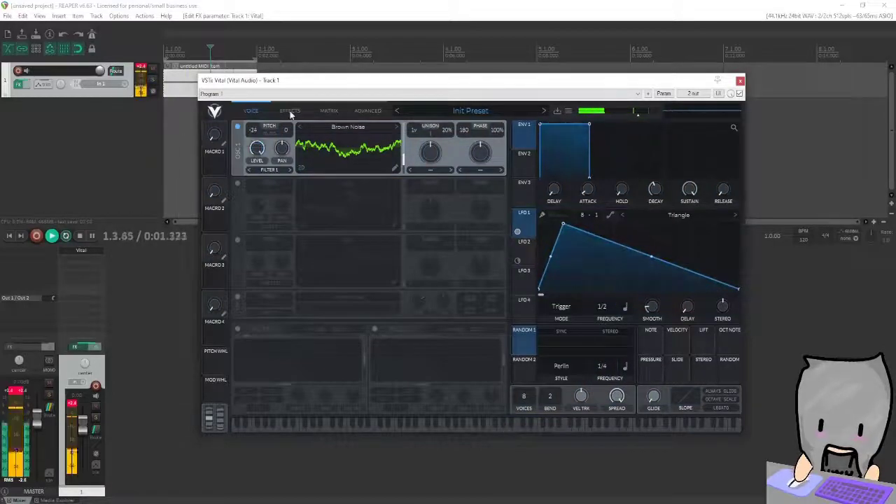
Turn on Soft Clip distortion with increased drive and place the Eq directly after it in the effect chain.
{"action": "left_click", "coordinate": [290, 111]}
{"action": "left_click_drag", "start_coordinate": [286, 242], "coordinate": [423, 109]}
{"action": "left_click_drag", "start_coordinate": [266, 266], "coordinate": [266, 170]}
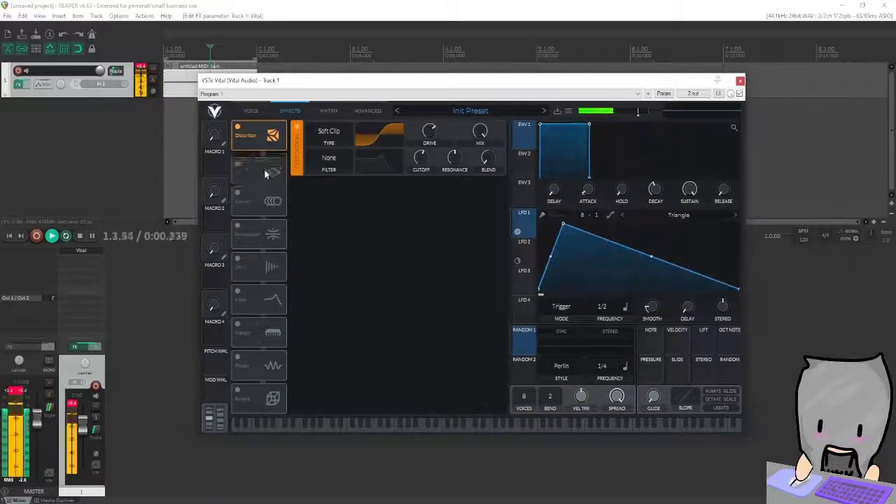
Enable the Eq with a low cut, a slight dip in the mid band and a small high-shelf boost.
{"action": "left_click", "coordinate": [237, 160]}
{"action": "left_click", "coordinate": [355, 185]}
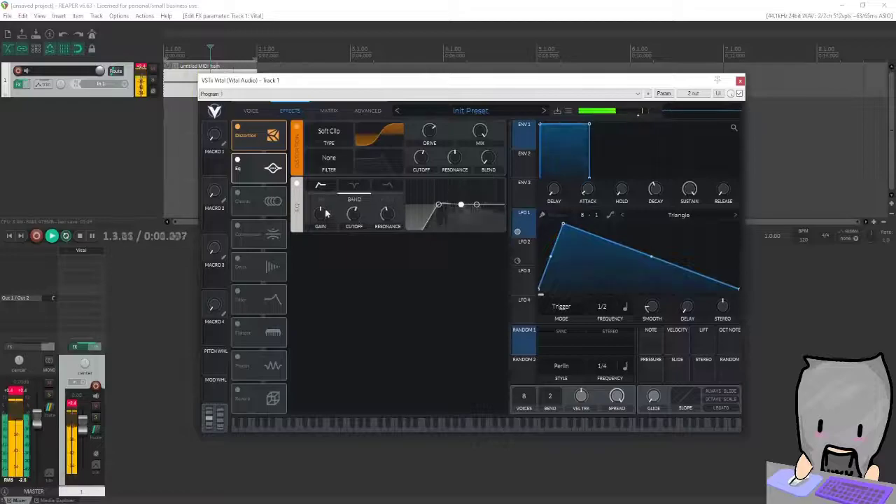
{"action": "left_click", "coordinate": [387, 185]}
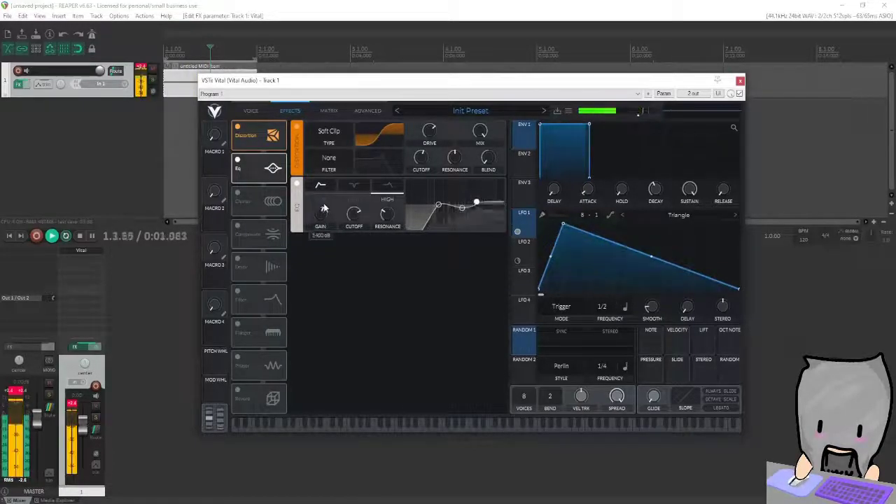
Enable the Multiband compressor after the Eq, return to the voice page and stop playback.
{"action": "left_click", "coordinate": [237, 192]}
{"action": "left_click", "coordinate": [251, 110]}
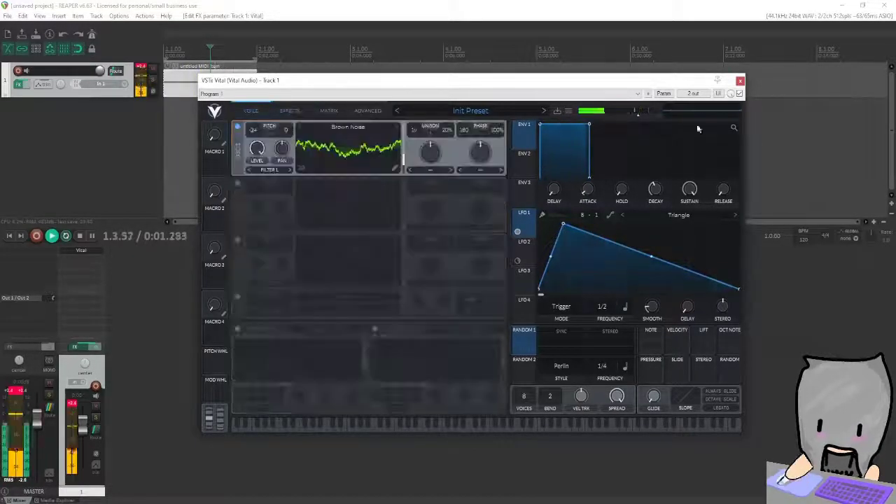
{"action": "key", "text": "space"}
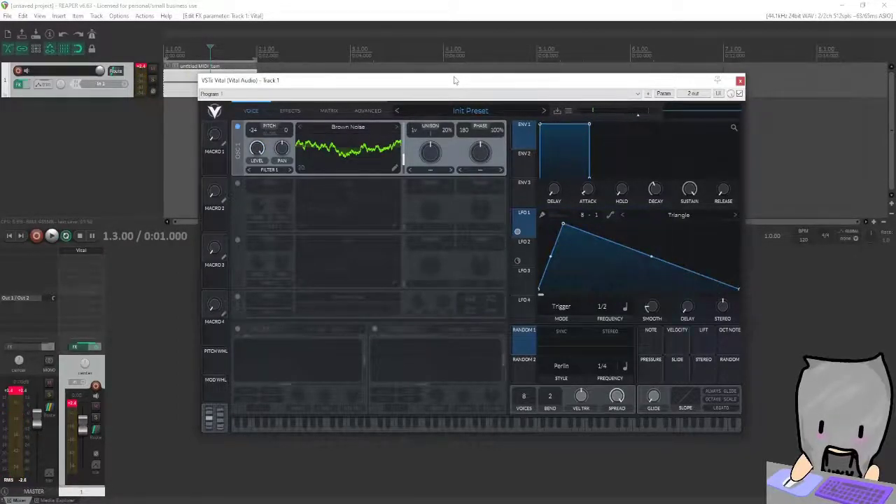
Review the LFO 1 and LFO 2 shapes, listen to the patch, and inspect the distortion, Eq and compressor settings.
{"action": "left_click_drag", "start_coordinate": [458, 79], "coordinate": [504, 60]}
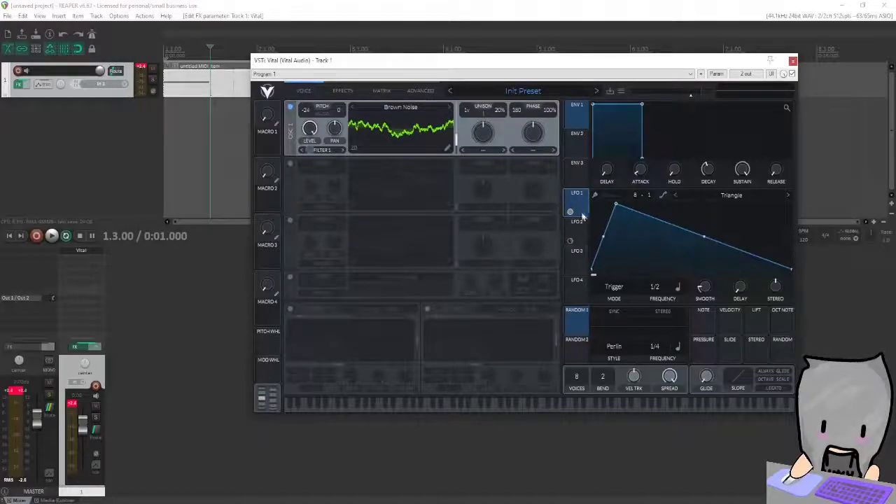
{"action": "left_click", "coordinate": [585, 240]}
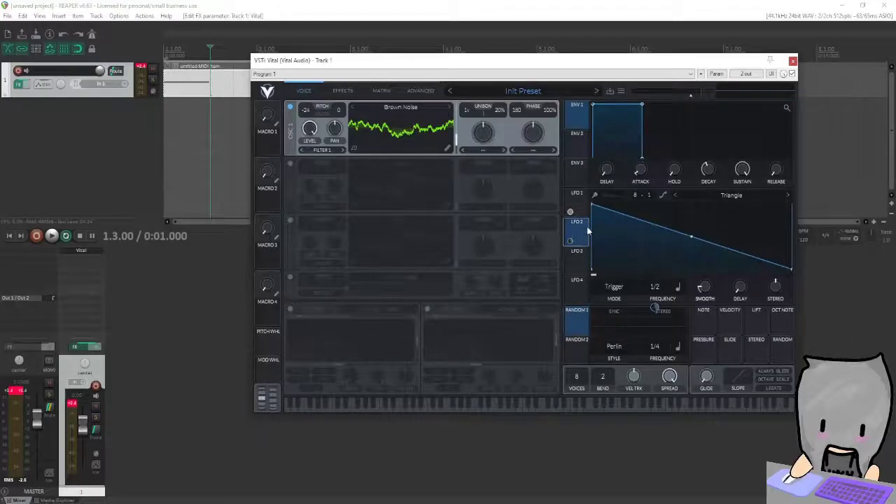
{"action": "left_click", "coordinate": [580, 205]}
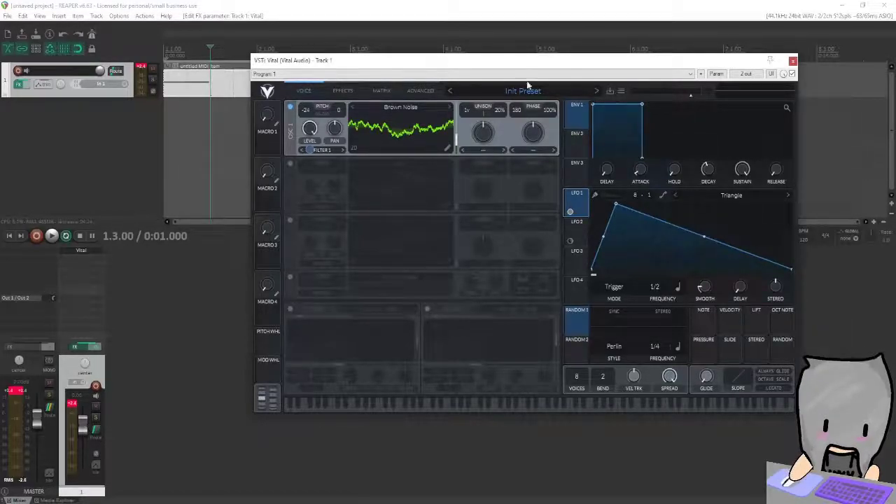
{"action": "key", "text": "space"}
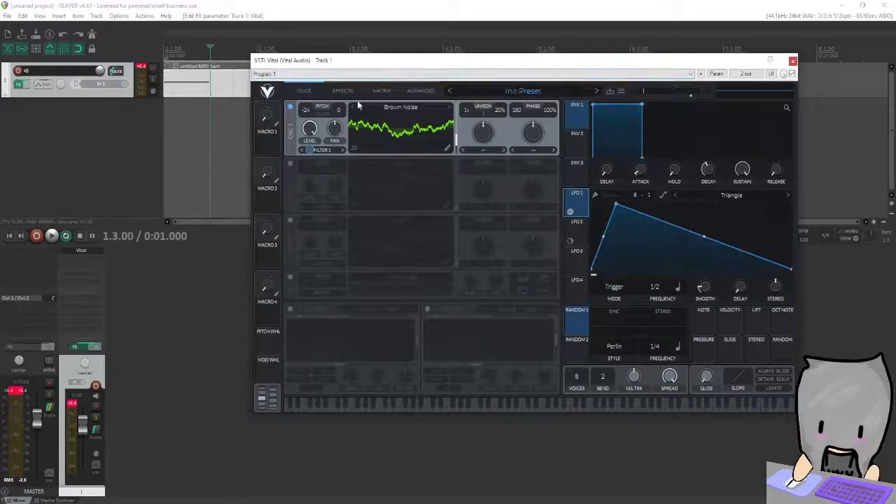
{"action": "left_click", "coordinate": [342, 90]}
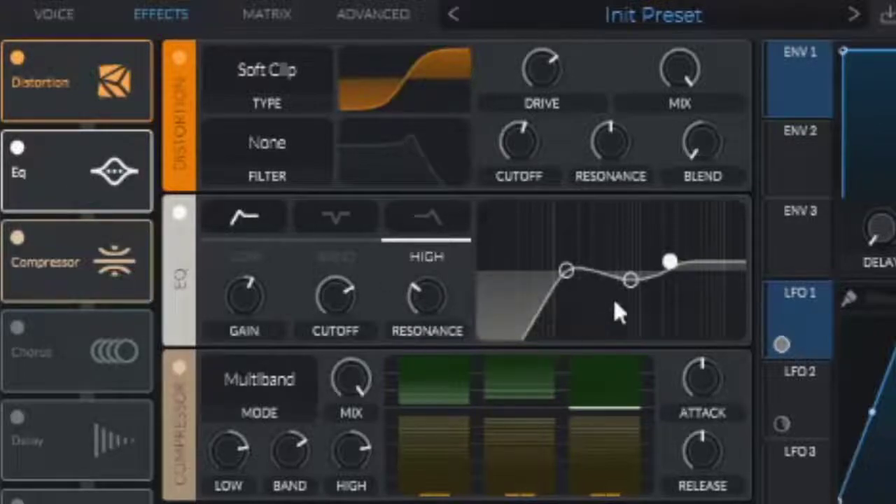
{"action": "left_click", "coordinate": [336, 256]}
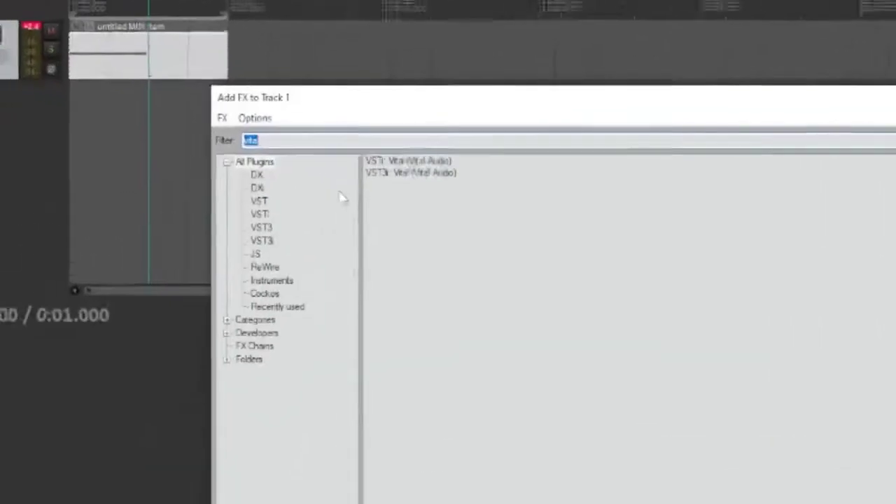
Find ReaVerb with the filter "reav", add it to track 1 after Vital, and position its window over the arrange area.
{"action": "type", "text": "reav"}
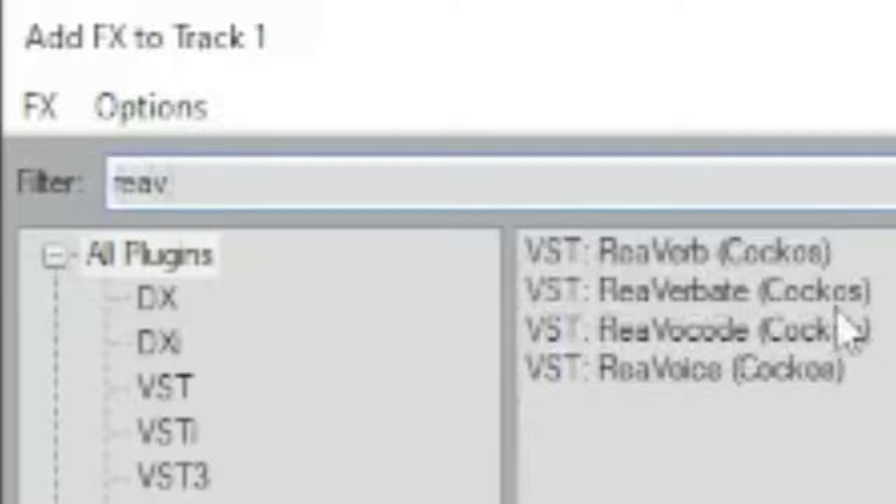
{"action": "double_click", "coordinate": [690, 254]}
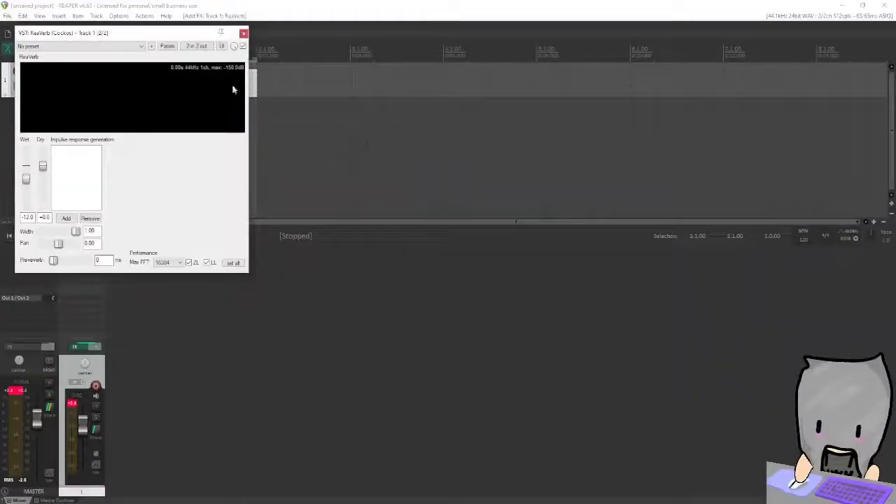
{"action": "left_click_drag", "start_coordinate": [151, 37], "coordinate": [360, 85]}
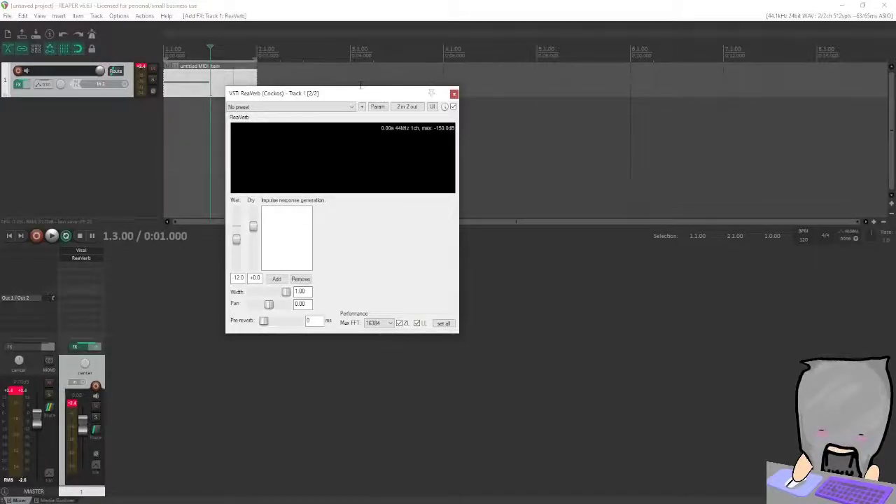
{"action": "left_click_drag", "start_coordinate": [367, 96], "coordinate": [420, 80]}
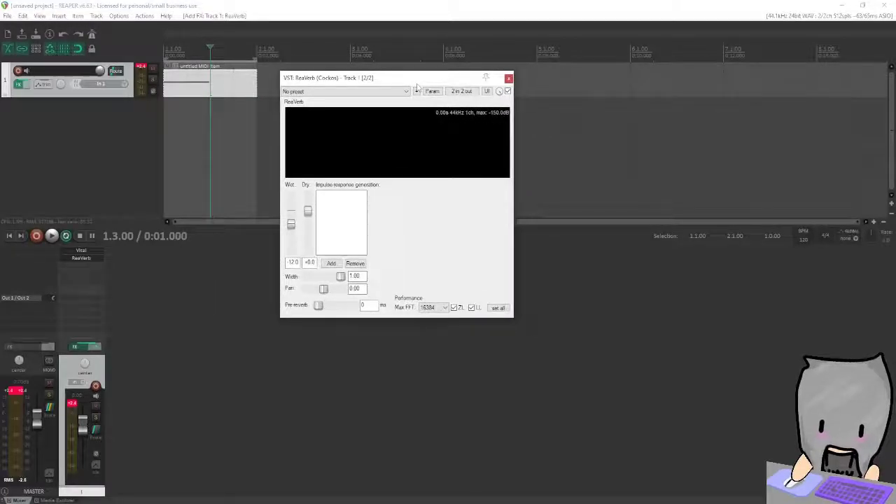
Load impuls.wav from the Baby Don't Go project folder into ReaVerb as a File impulse response.
{"action": "left_click", "coordinate": [60, 501]}
{"action": "scroll", "coordinate": [154, 339], "scroll_direction": "down", "scroll_amount": 10}
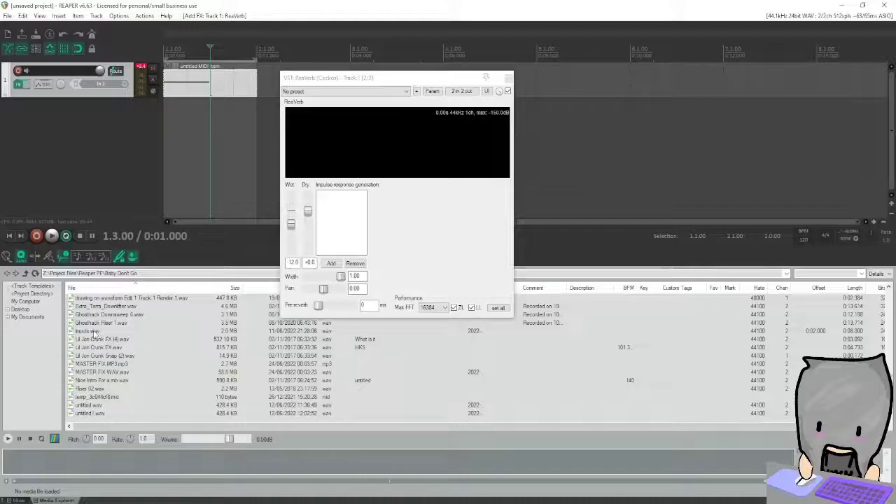
{"action": "left_click", "coordinate": [94, 332]}
{"action": "left_click_drag", "start_coordinate": [179, 292], "coordinate": [350, 157]}
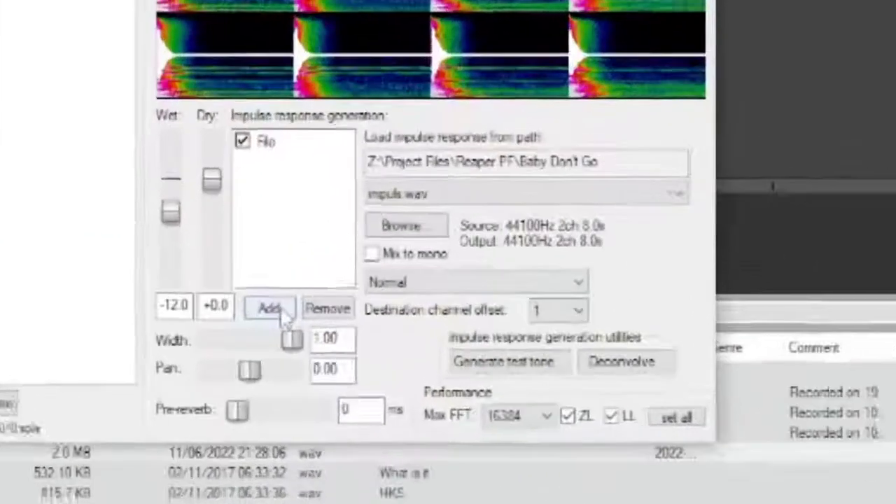
Add a Trim/Gain/Stretch module to ReaVerb with start position 18 ms, maximum length 217 ms and gain -13.8 dB.
{"action": "left_click", "coordinate": [312, 272]}
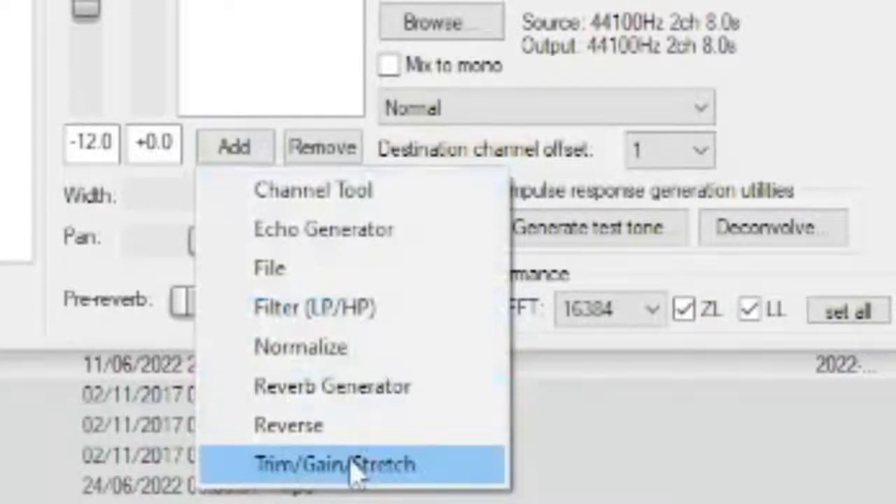
{"action": "left_click", "coordinate": [357, 465]}
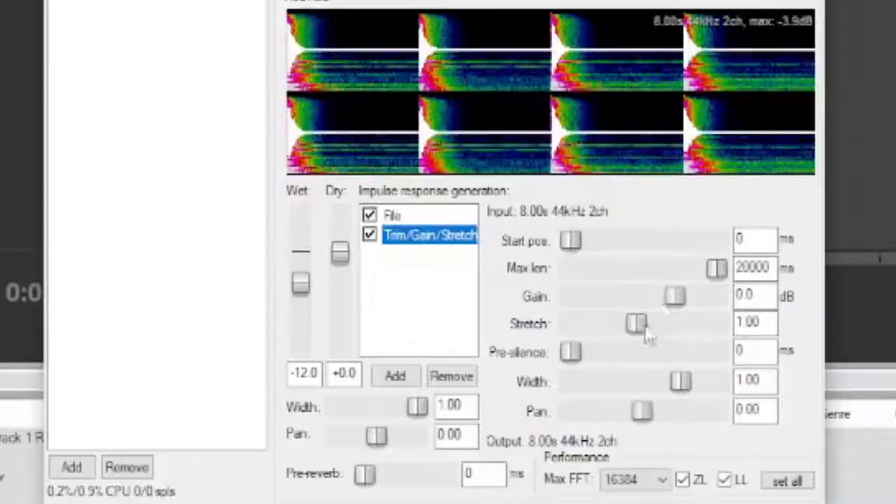
{"action": "left_click_drag", "start_coordinate": [428, 236], "coordinate": [400, 231]}
{"action": "left_click_drag", "start_coordinate": [571, 240], "coordinate": [582, 240]}
{"action": "left_click_drag", "start_coordinate": [611, 268], "coordinate": [602, 269]}
{"action": "left_click", "coordinate": [395, 376]}
{"action": "left_click", "coordinate": [434, 290]}
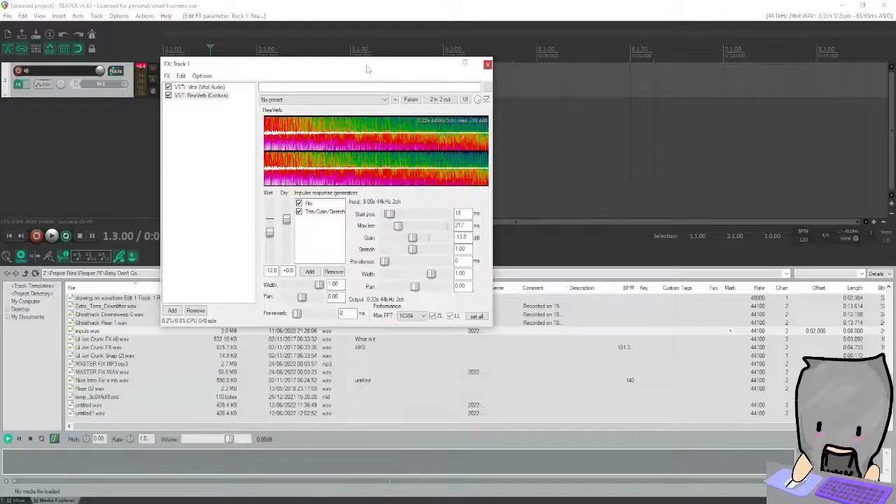
Set ReaVerb's wet level to -2.5 dB and its dry level to -7.6 dB.
{"action": "left_click_drag", "start_coordinate": [364, 73], "coordinate": [476, 73]}
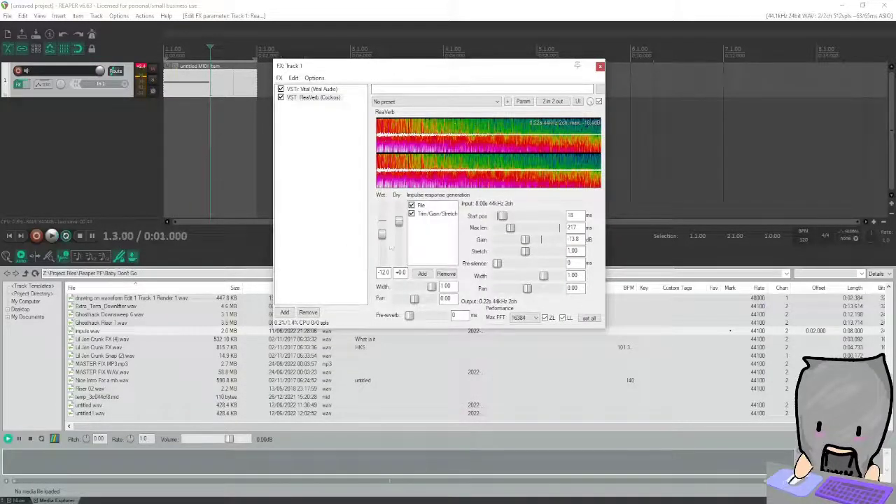
{"action": "left_click_drag", "start_coordinate": [399, 222], "coordinate": [399, 246]}
{"action": "left_click_drag", "start_coordinate": [358, 320], "coordinate": [371, 301]}
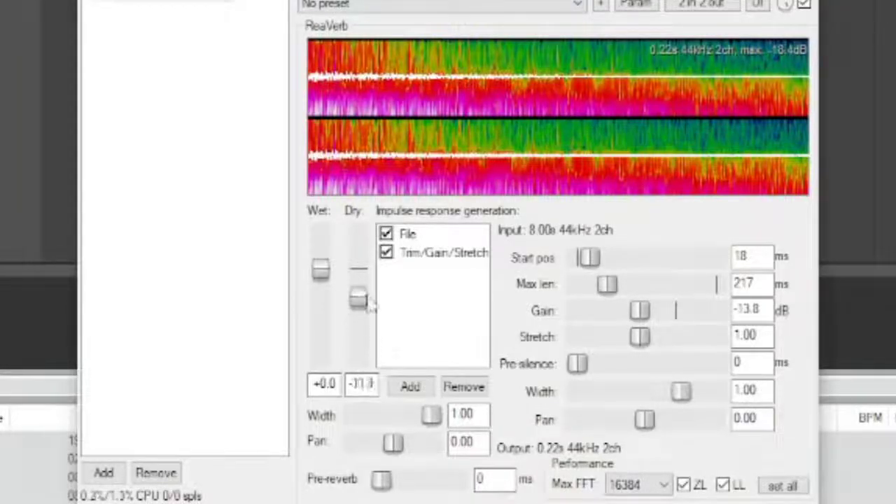
{"action": "left_click_drag", "start_coordinate": [320, 279], "coordinate": [357, 299]}
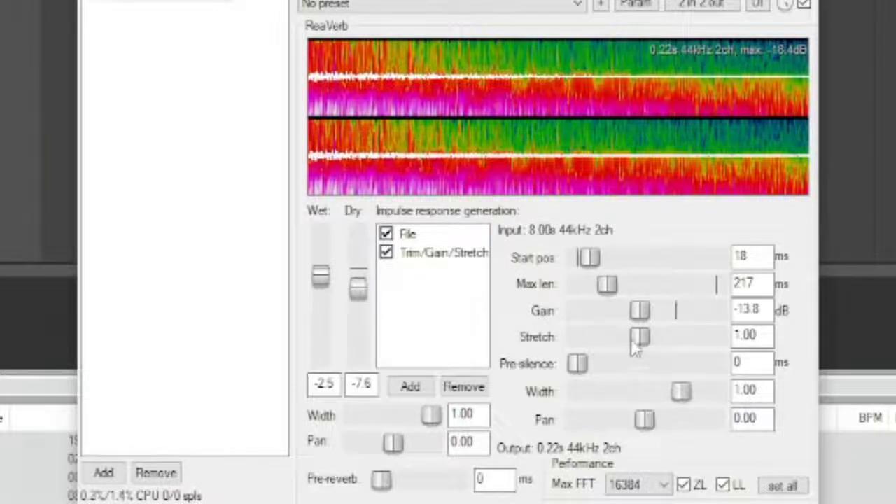
{"action": "left_click_drag", "start_coordinate": [637, 340], "coordinate": [628, 345]}
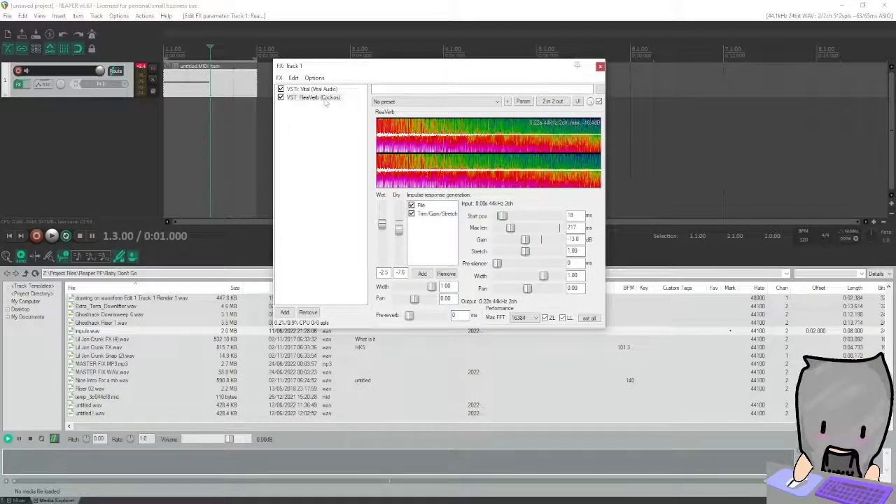
Add ReaVocode after ReaVerb in track 1's effect chain and bypass ReaVerb.
{"action": "right_click", "coordinate": [308, 112]}
{"action": "left_click", "coordinate": [318, 119]}
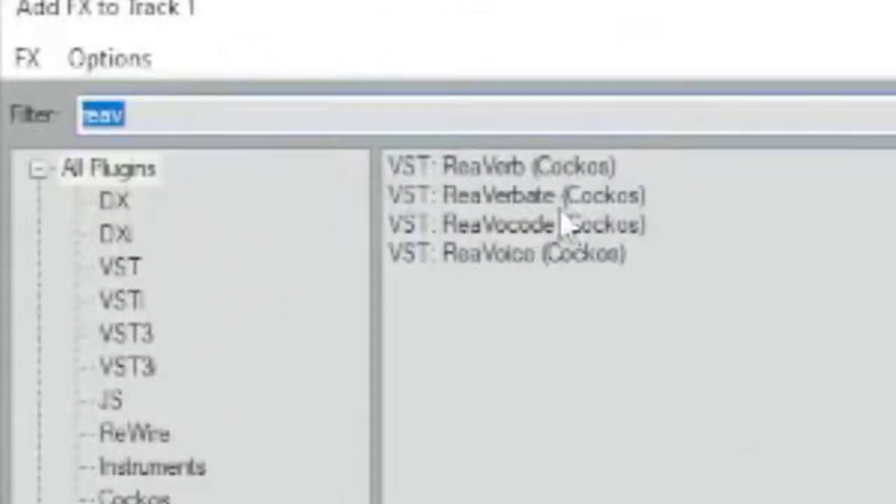
{"action": "double_click", "coordinate": [380, 160]}
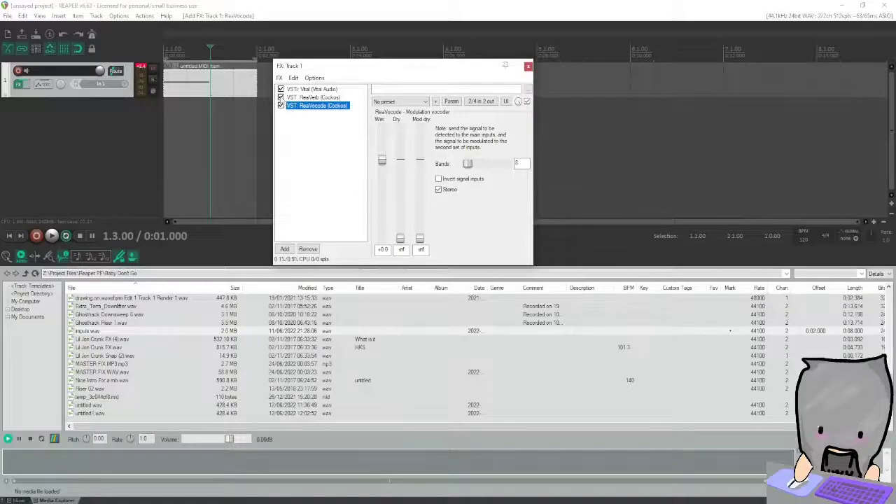
Insert a second track, load the T-Force Alpha Plus x64 synth on it and open the synth's effects page.
{"action": "right_click", "coordinate": [39, 129]}
{"action": "left_click", "coordinate": [56, 134]}
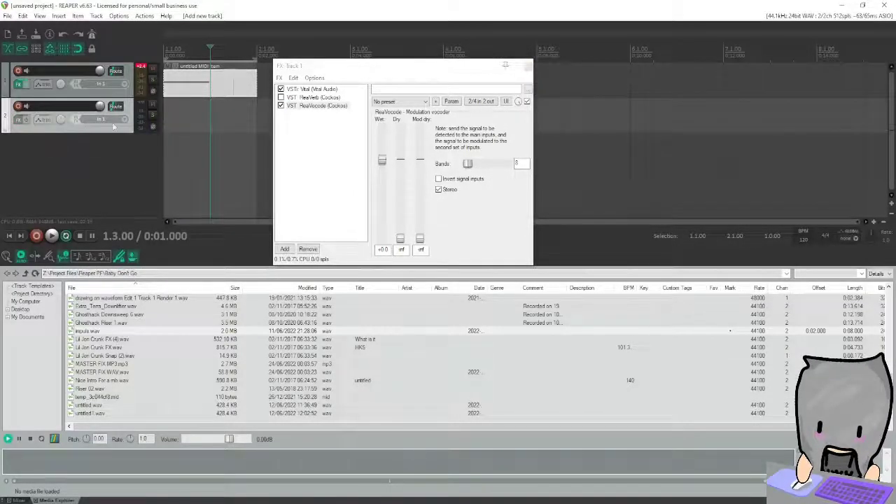
{"action": "left_click", "coordinate": [19, 120]}
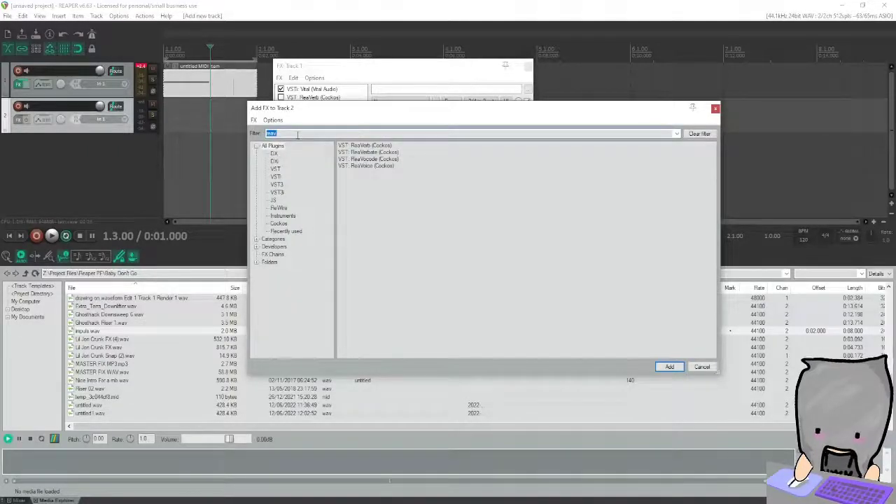
{"action": "type", "text": "for"}
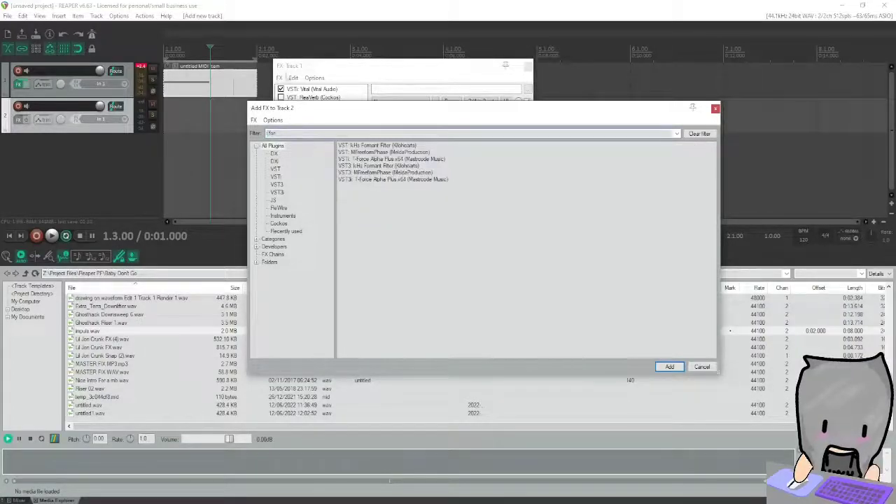
{"action": "double_click", "coordinate": [387, 159]}
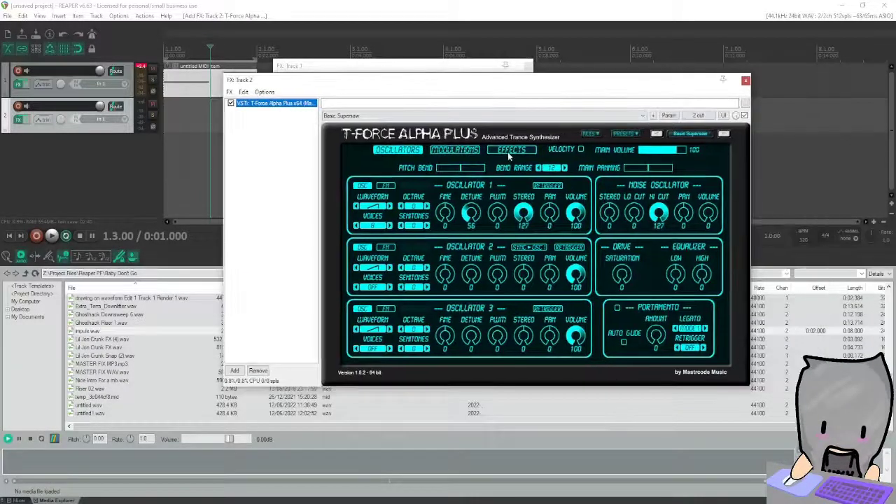
{"action": "left_click", "coordinate": [507, 152]}
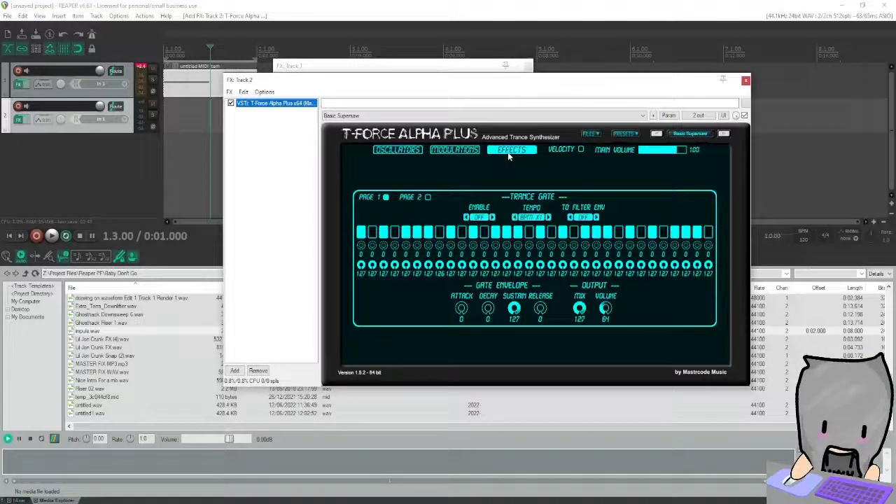
Set the dual delay mix to 7 on page 2 of the synth's effects and close the effect windows.
{"action": "left_click", "coordinate": [428, 197]}
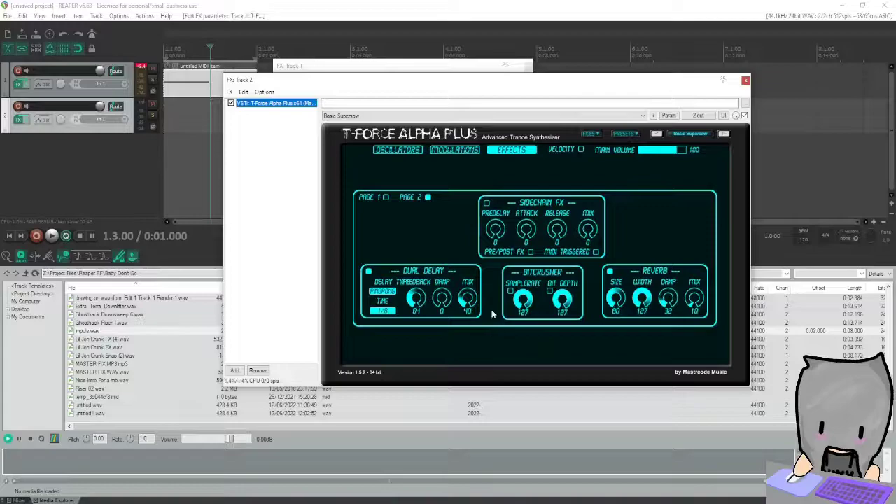
{"action": "left_click_drag", "start_coordinate": [467, 306], "coordinate": [474, 322]}
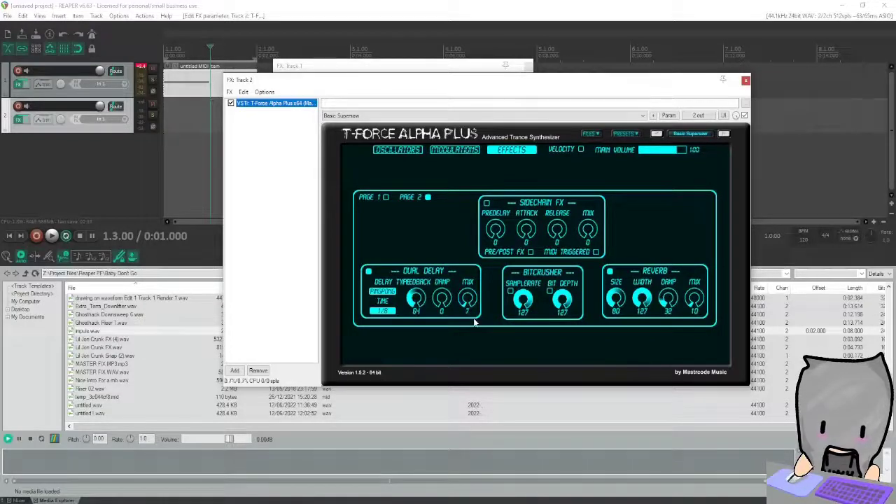
{"action": "key", "text": "Escape"}
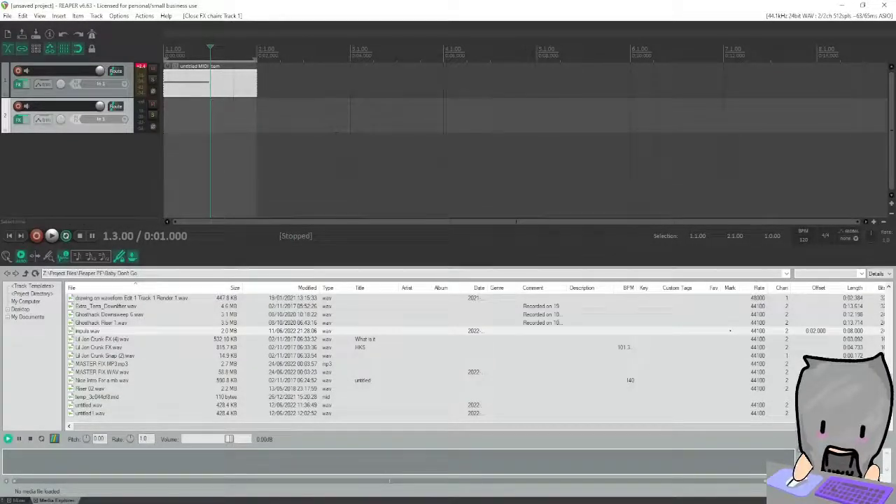
Create a one-bar MIDI item on track 2, enter a stacked chord in the first half of the bar and play it back.
{"action": "double_click", "coordinate": [199, 112]}
{"action": "double_click", "coordinate": [200, 112]}
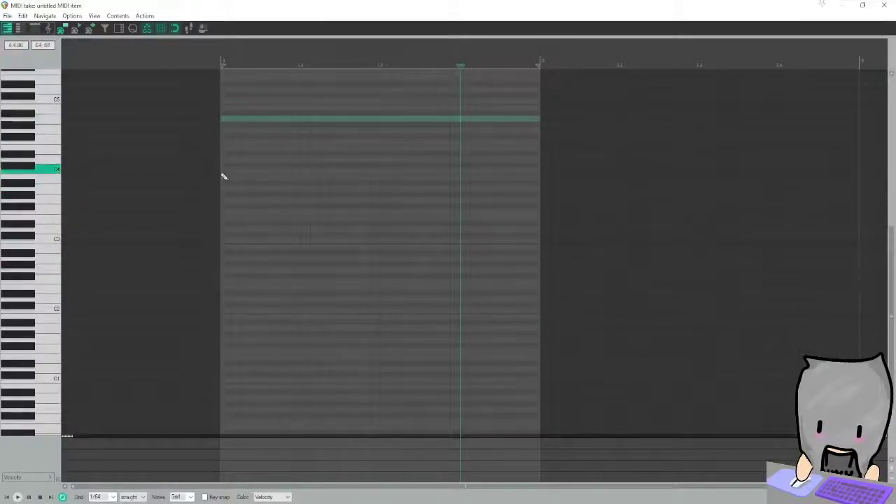
{"action": "key", "text": "Escape"}
{"action": "key", "text": "space"}
{"action": "key", "text": "space"}
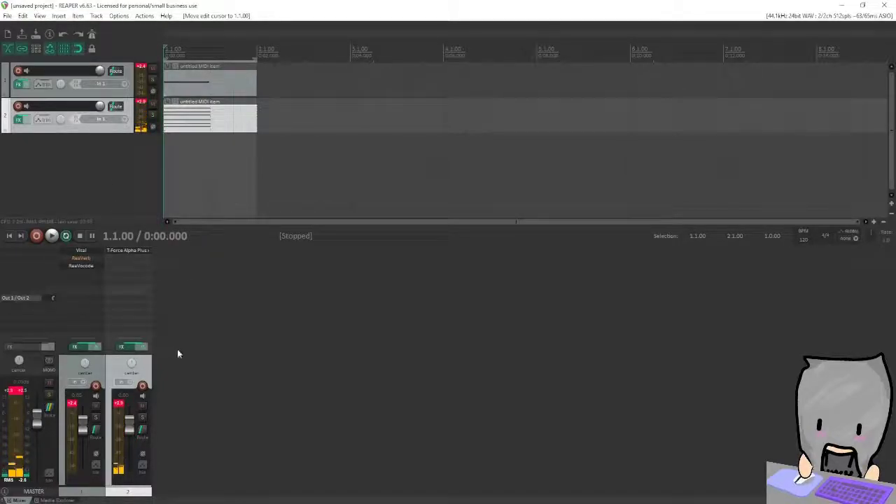
Show the track wiring diagram and route a new send from track 2 to track 1.
{"action": "left_click", "coordinate": [39, 16]}
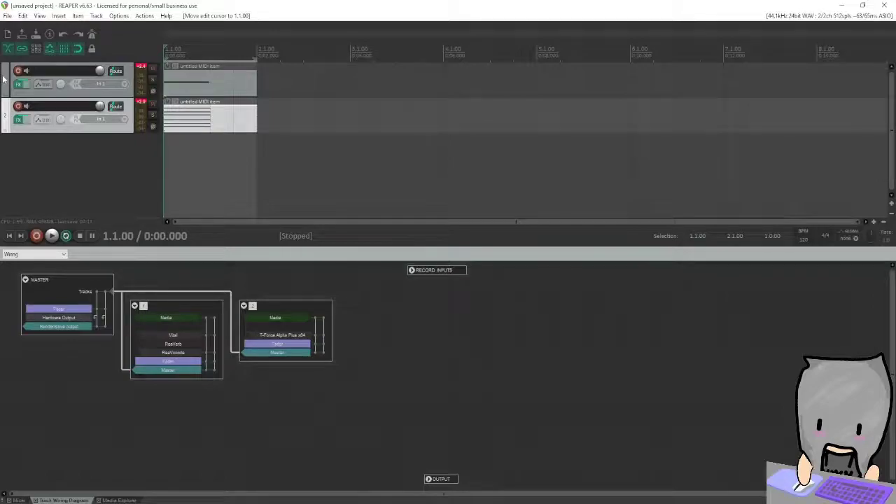
{"action": "left_click", "coordinate": [175, 311]}
{"action": "left_click", "coordinate": [278, 346]}
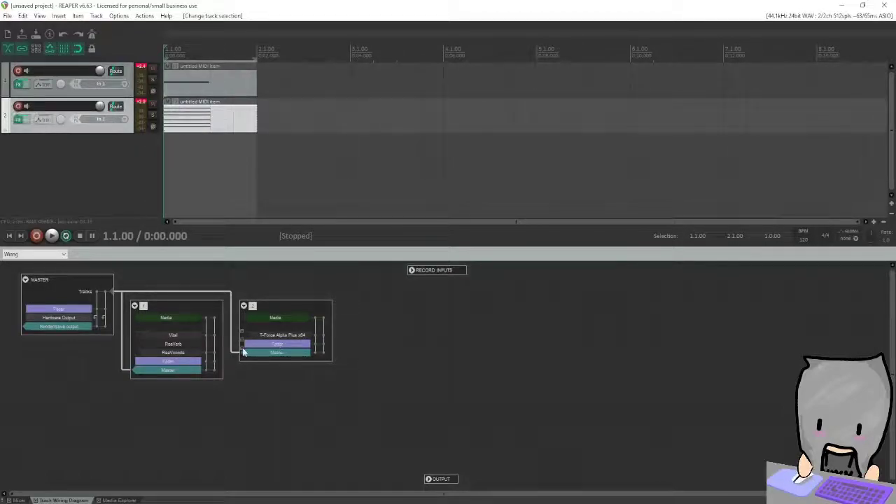
{"action": "left_click_drag", "start_coordinate": [244, 353], "coordinate": [147, 325]}
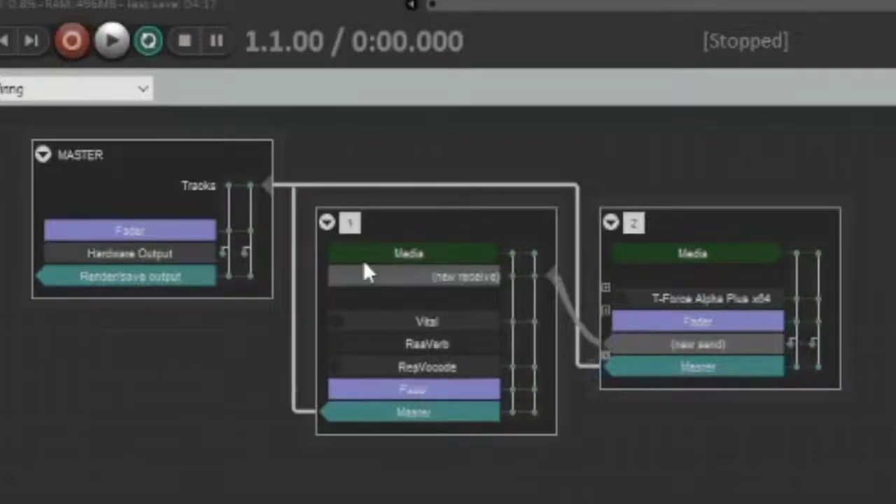
{"action": "left_click_drag", "start_coordinate": [364, 264], "coordinate": [413, 273]}
Set the send to audio 1/2 into new channels 3/4 with MIDI None, and disconnect track 2 from the master.
{"action": "left_click", "coordinate": [699, 348]}
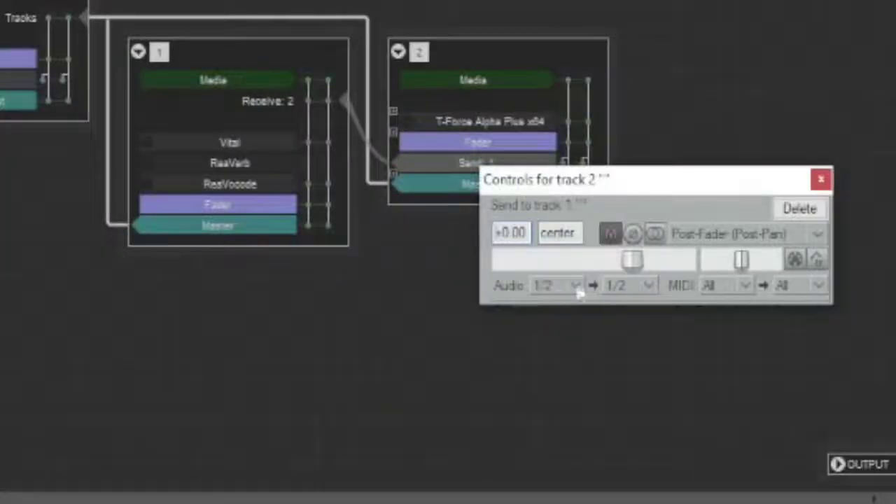
{"action": "left_click", "coordinate": [650, 286]}
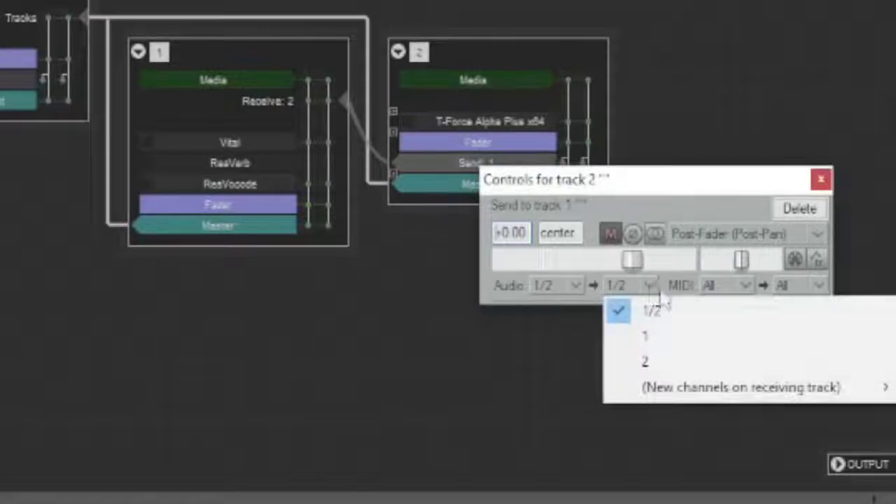
{"action": "mouse_move", "coordinate": [707, 389]}
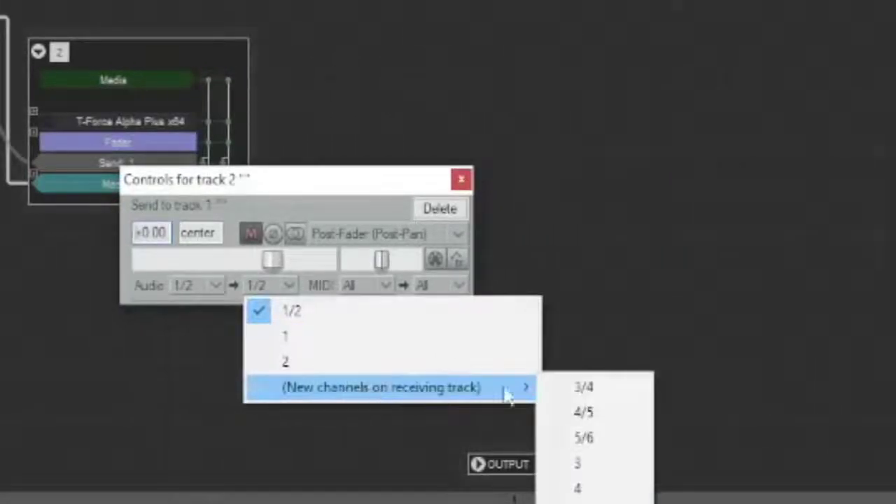
{"action": "left_click", "coordinate": [588, 393]}
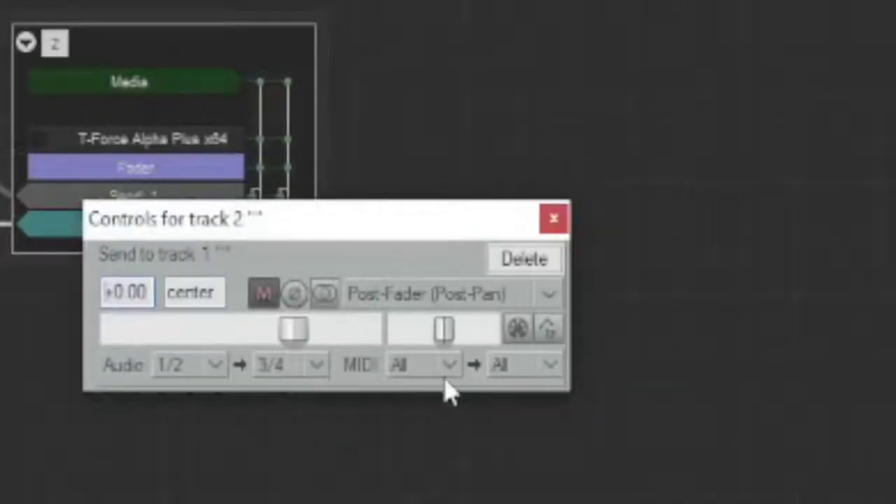
{"action": "left_click", "coordinate": [449, 369]}
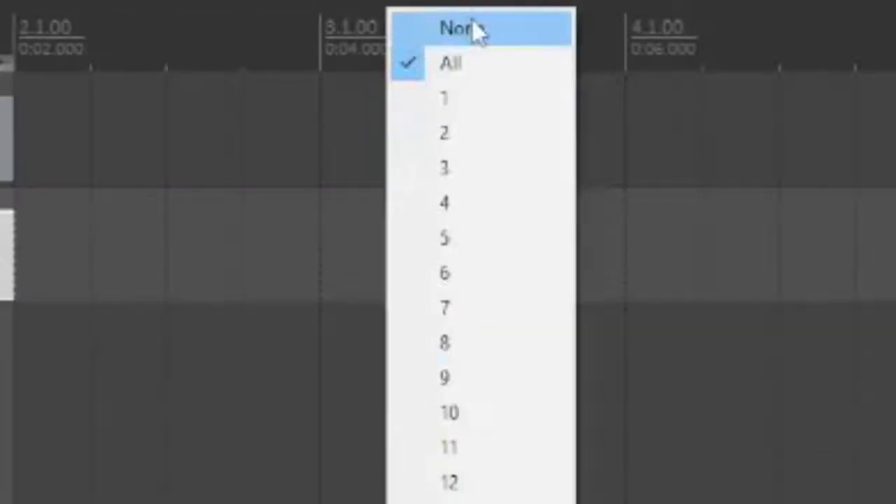
{"action": "left_click", "coordinate": [478, 30]}
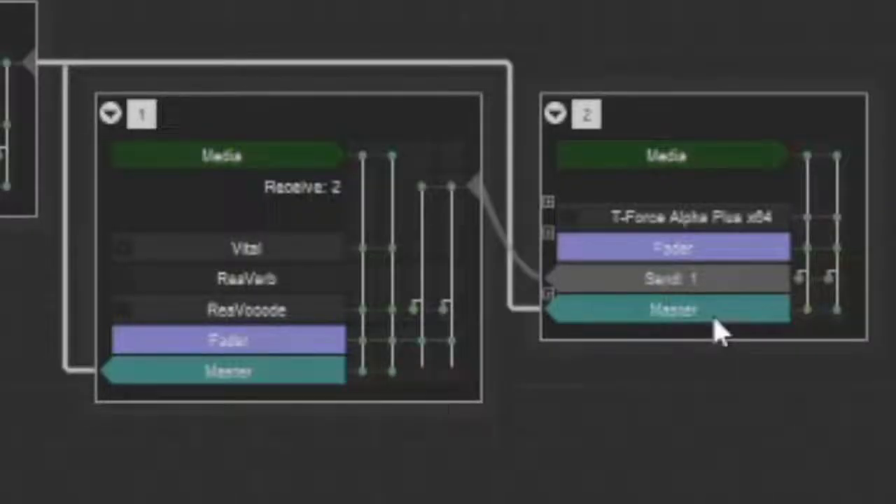
{"action": "left_click", "coordinate": [715, 320]}
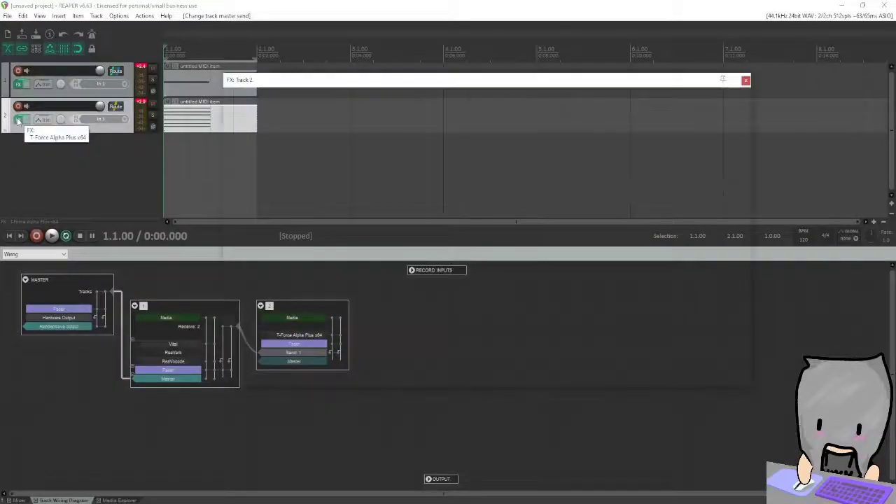
Check the T-Force Alpha Plus oscillator settings on track 2 and play back the vocoded result.
{"action": "left_click", "coordinate": [19, 120]}
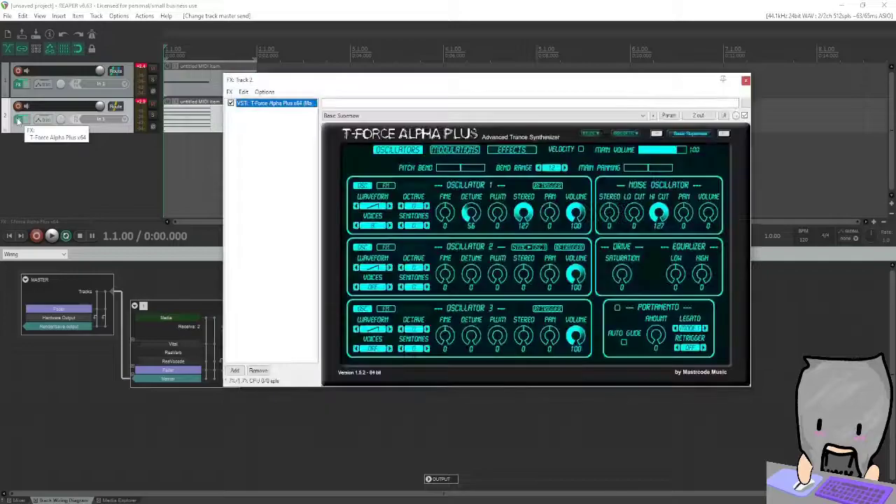
{"action": "left_click", "coordinate": [746, 80]}
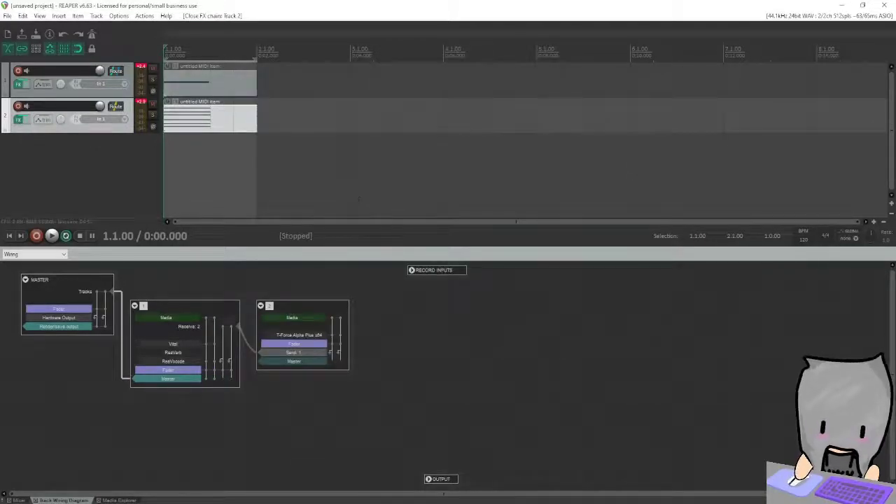
{"action": "left_click", "coordinate": [88, 176]}
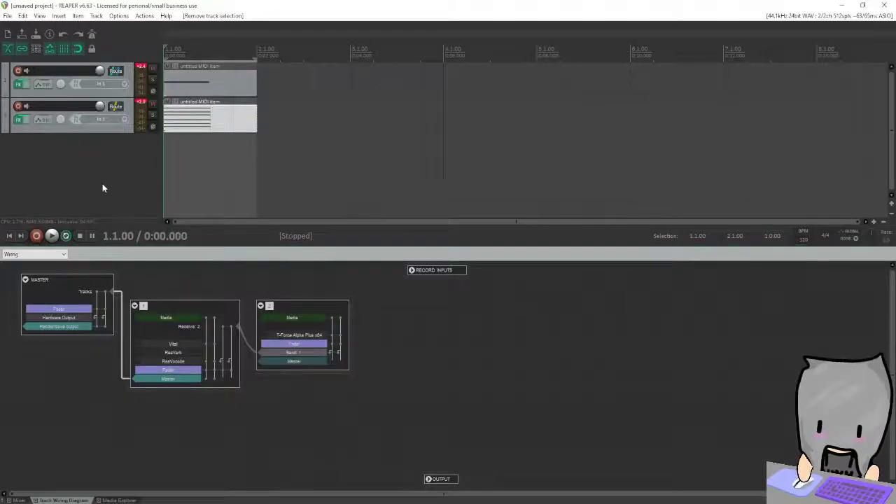
{"action": "key", "text": "space"}
{"action": "key", "text": "space"}
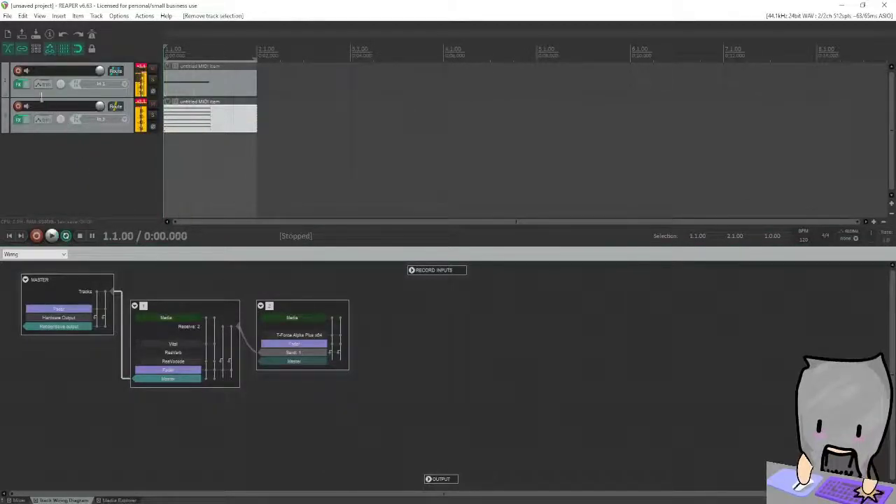
Set ReaVocode on track 1 to 12 bands and its dry level to -12.8 dB.
{"action": "left_click", "coordinate": [19, 85]}
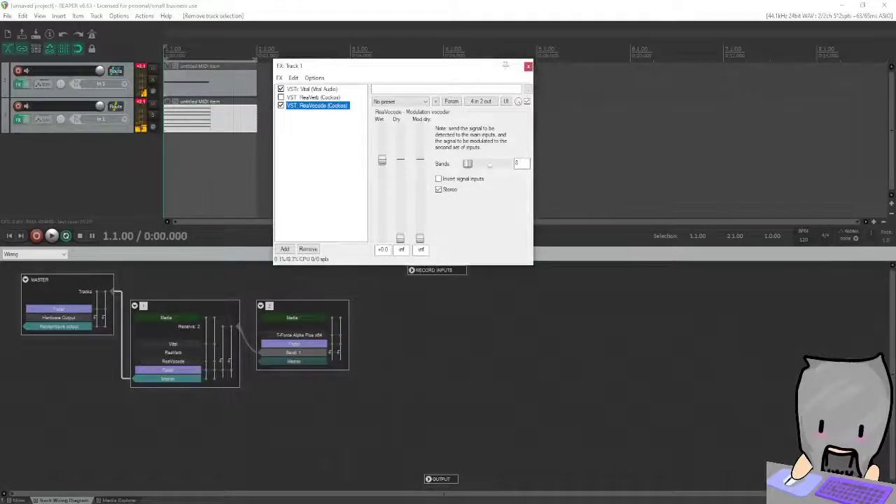
{"action": "key", "text": "Tab"}
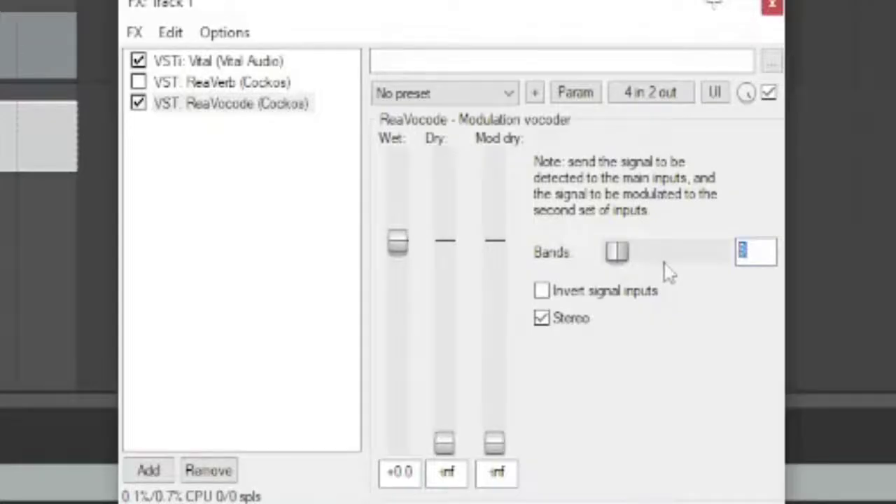
{"action": "type", "text": "12"}
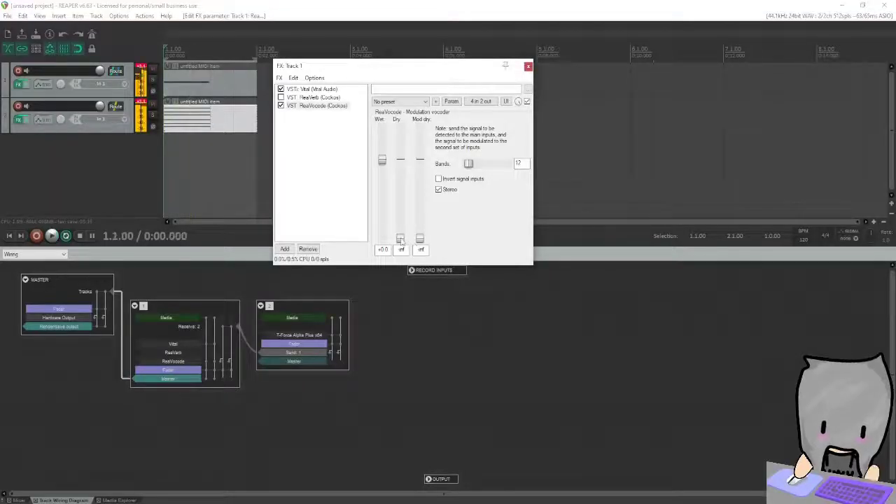
{"action": "left_click_drag", "start_coordinate": [400, 239], "coordinate": [400, 189]}
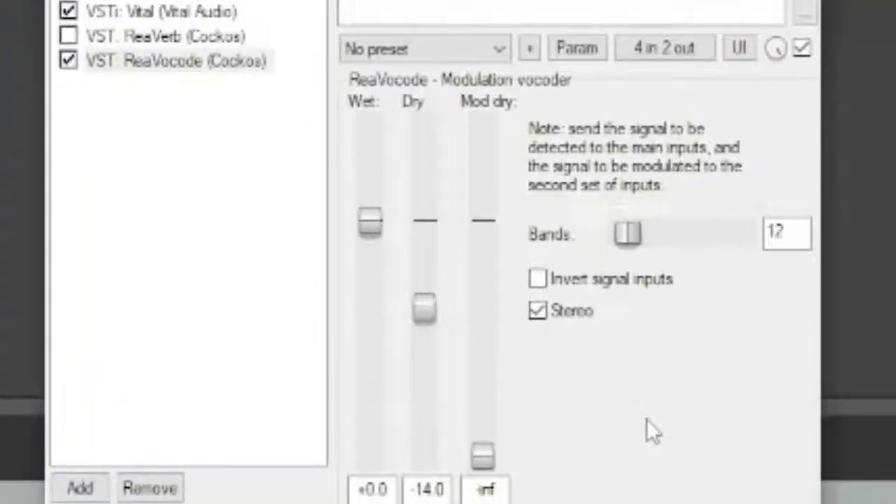
{"action": "left_click_drag", "start_coordinate": [430, 312], "coordinate": [428, 332]}
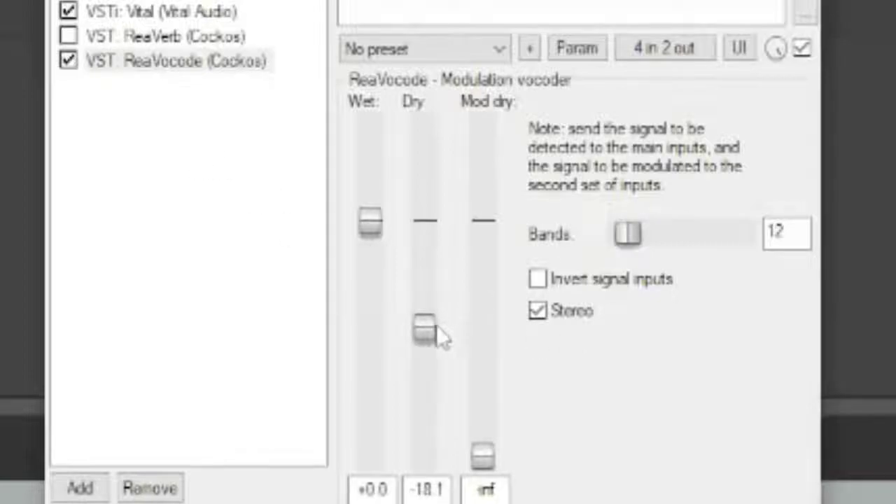
{"action": "left_click_drag", "start_coordinate": [434, 330], "coordinate": [436, 311]}
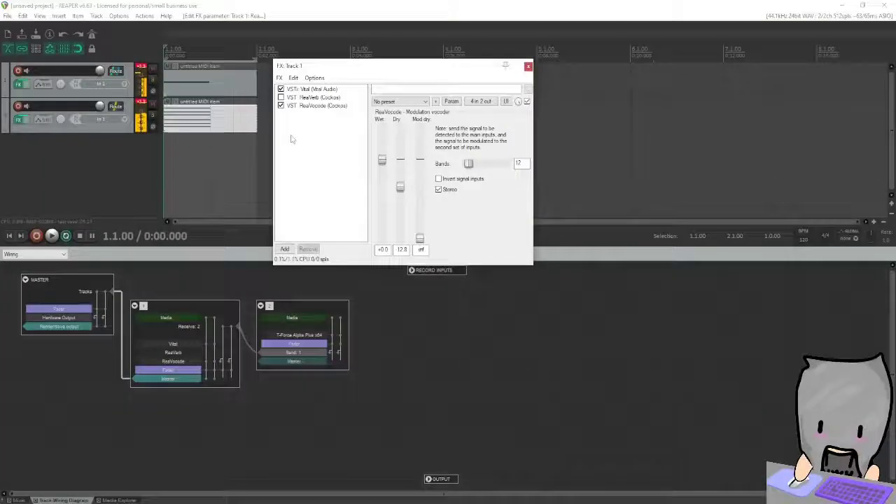
Add the VST version of OTT by Xfer Records after ReaVocode in track 1's effect chain.
{"action": "right_click", "coordinate": [100, 161]}
{"action": "left_click", "coordinate": [435, 172]}
{"action": "left_click", "coordinate": [417, 132]}
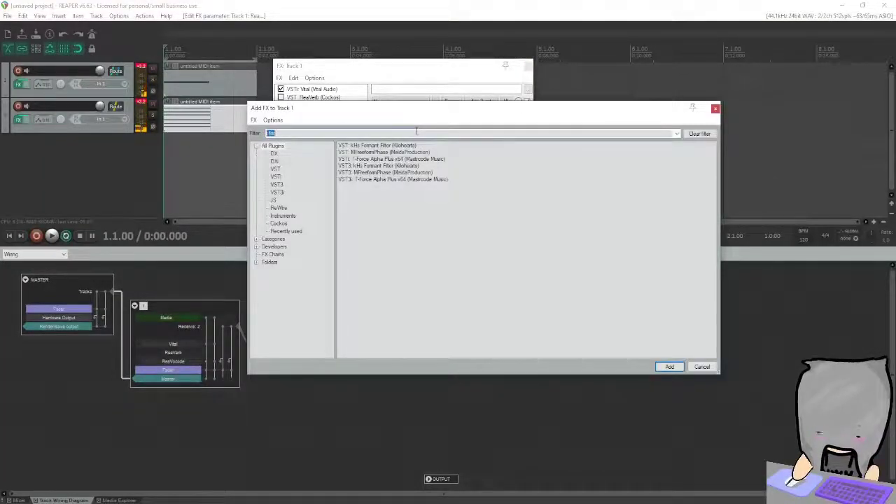
{"action": "key", "text": "BackSpace"}
{"action": "type", "text": "tt"}
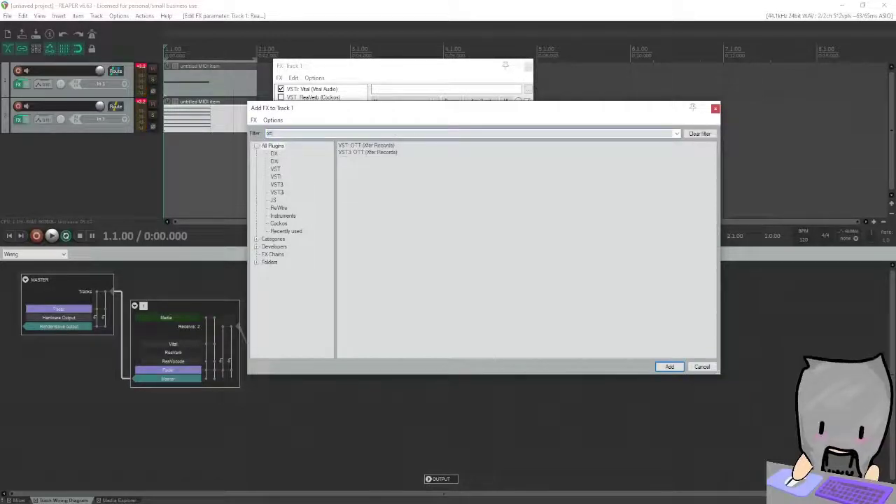
{"action": "double_click", "coordinate": [429, 146]}
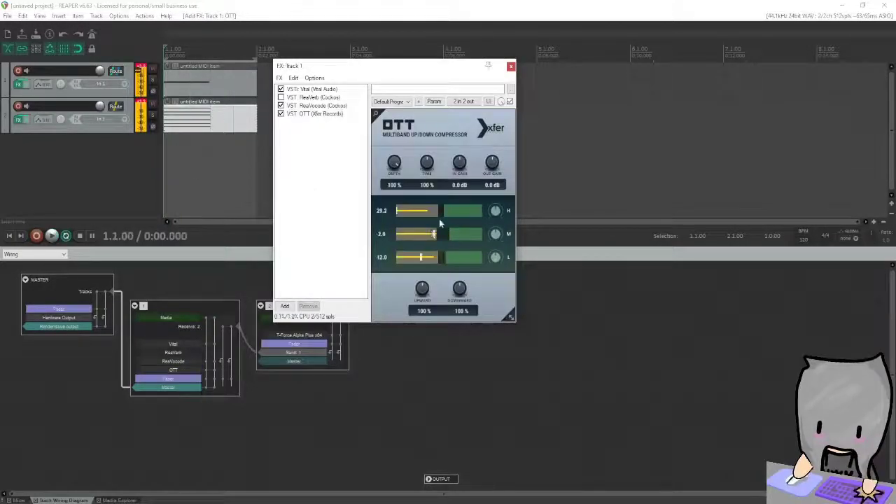
Play the loop several times to audition the vocoded sound through OTT.
{"action": "key", "text": "space"}
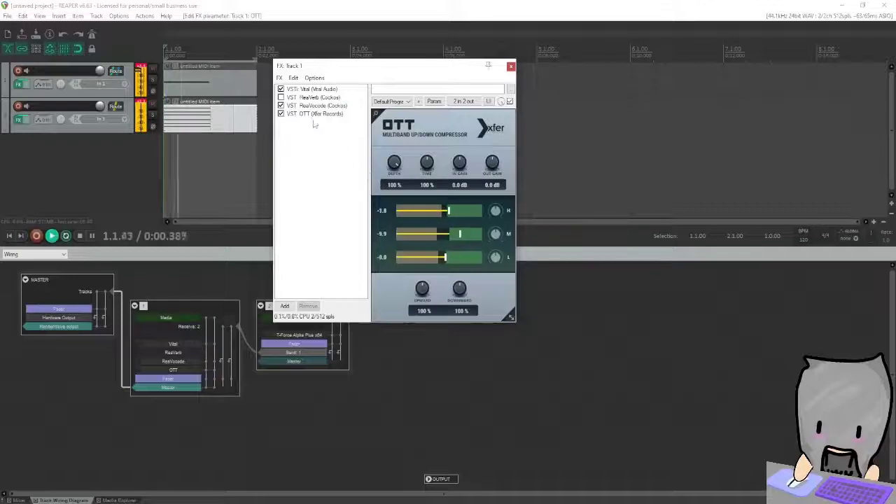
{"action": "key", "text": "space"}
{"action": "key", "text": "space"}
{"action": "key", "text": "space"}
{"action": "key", "text": "space"}
{"action": "key", "text": "space"}
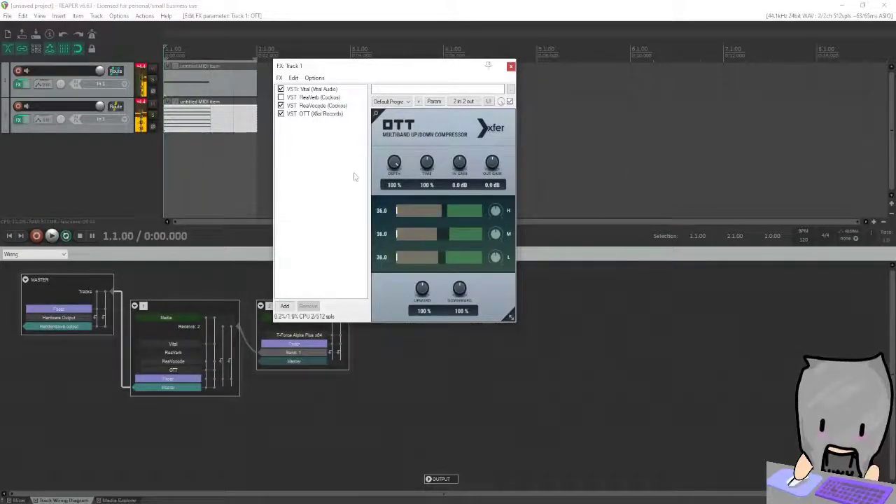
Move the effects window clear of the tracks, bypass ReaVocode, enable ReaVerb and audition the reverb with OTT.
{"action": "left_click_drag", "start_coordinate": [405, 66], "coordinate": [533, 166]}
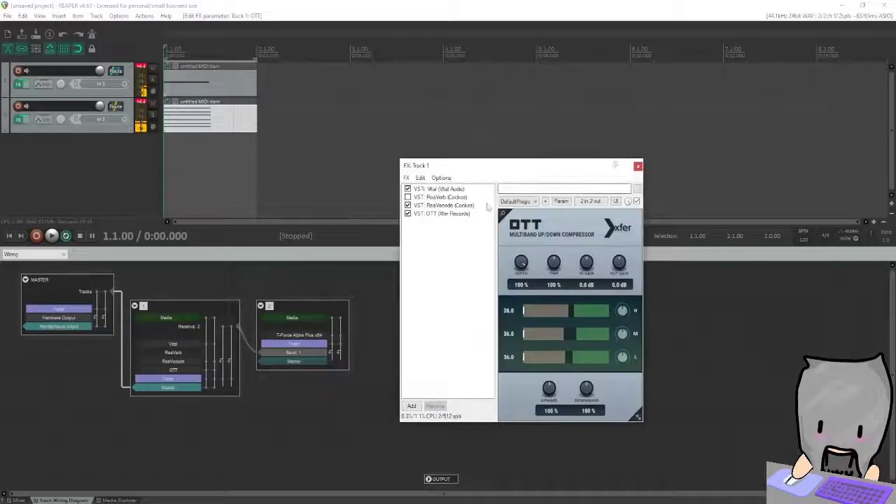
{"action": "left_click", "coordinate": [408, 206]}
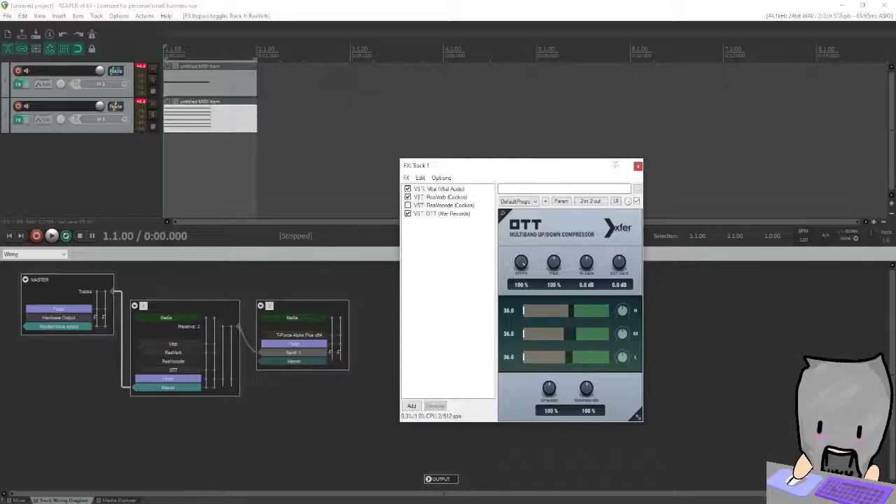
{"action": "left_click", "coordinate": [434, 198]}
{"action": "key", "text": "space"}
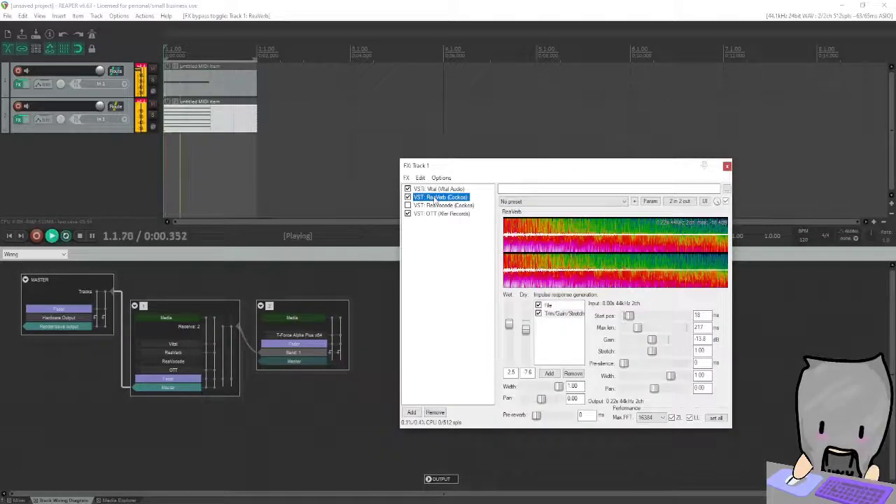
{"action": "key", "text": "space"}
Re-enable ReaVocode and audition the chain without and with ReaVerb, leaving ReaVerb enabled.
{"action": "left_click", "coordinate": [408, 205]}
{"action": "left_click", "coordinate": [441, 205]}
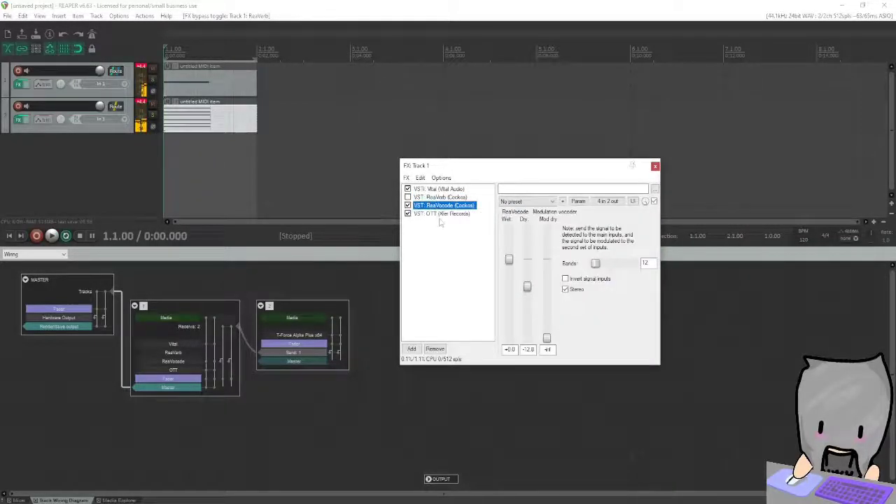
{"action": "key", "text": "space"}
{"action": "key", "text": "space"}
{"action": "key", "text": "space"}
{"action": "key", "text": "space"}
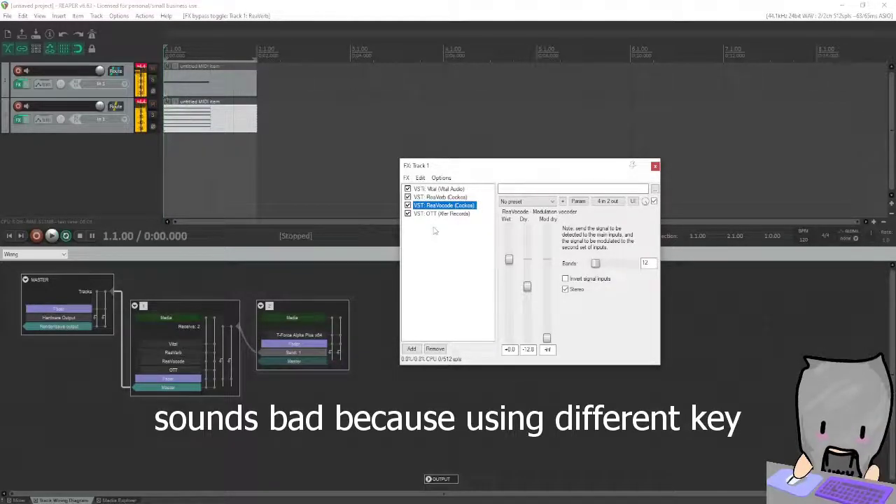